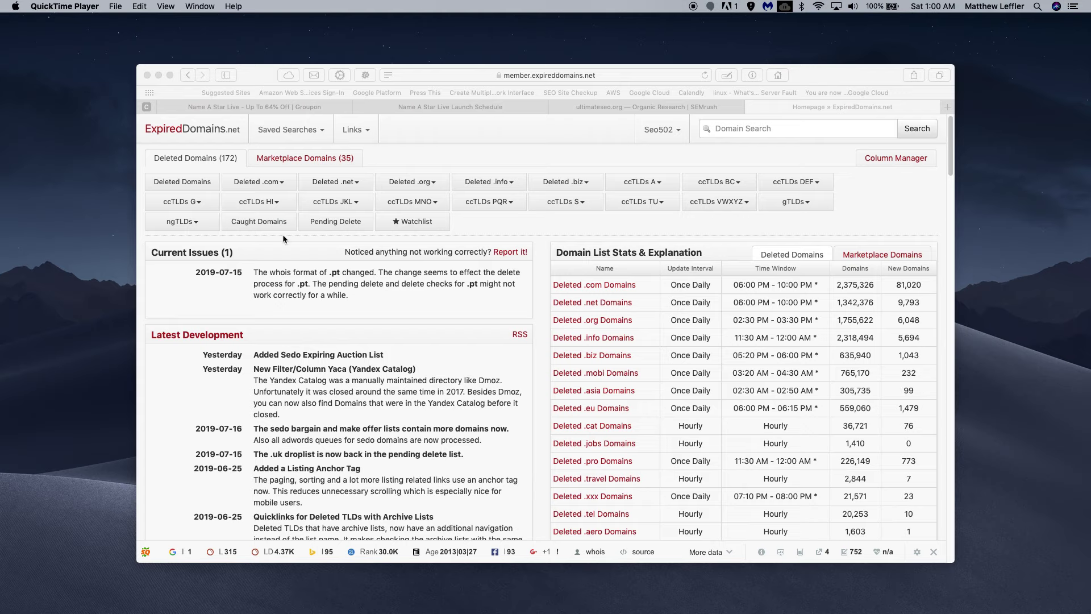
Open the list of all deleted domains.
{"action": "left_click", "coordinate": [169, 184]}
{"action": "left_click", "coordinate": [173, 183]}
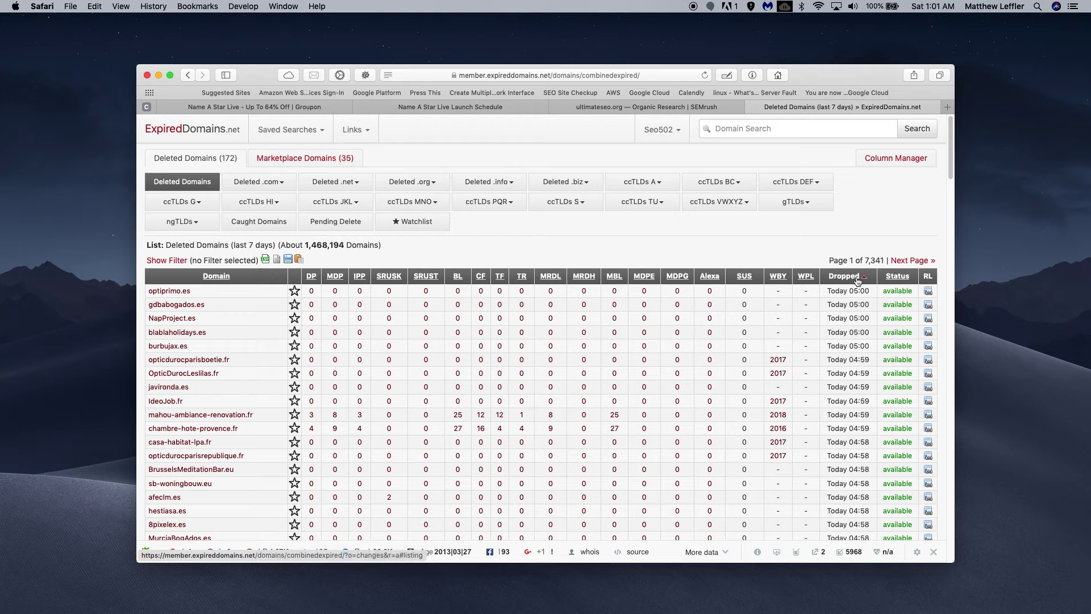
Review the available and selected metrics in the Column Manager, and return to the deleted domains list.
{"action": "left_click", "coordinate": [897, 159]}
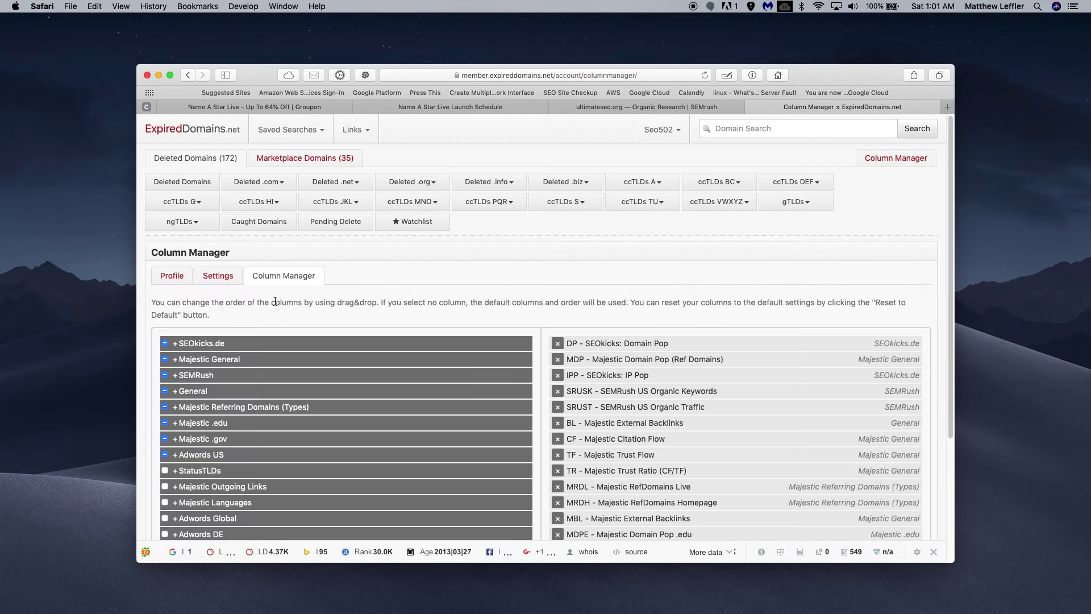
{"action": "scroll", "coordinate": [542, 532], "scroll_direction": "down", "scroll_amount": 5}
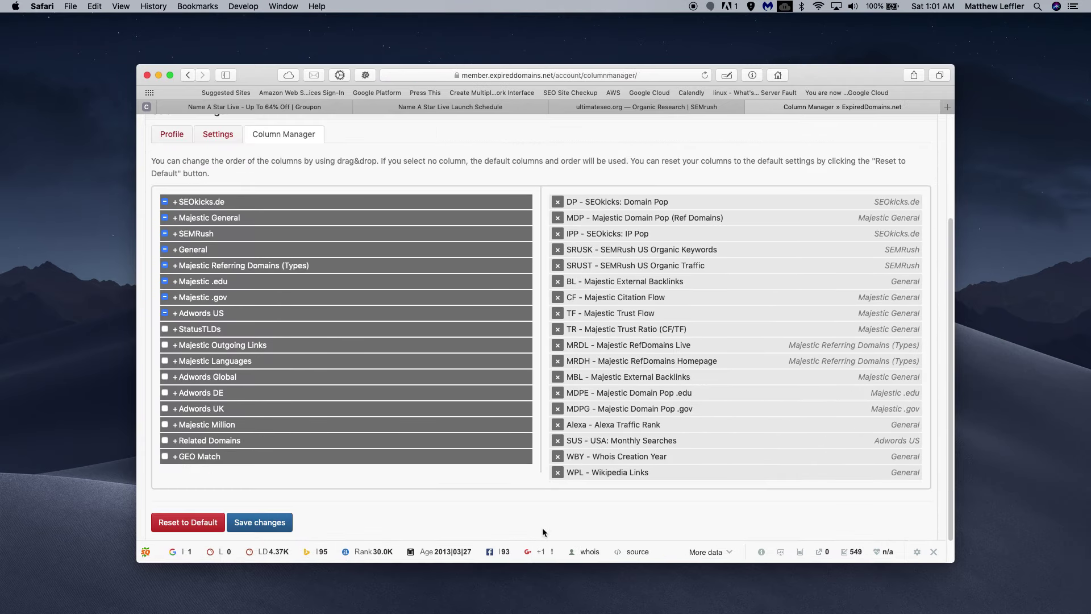
{"action": "scroll", "coordinate": [542, 525], "scroll_direction": "up", "scroll_amount": 1}
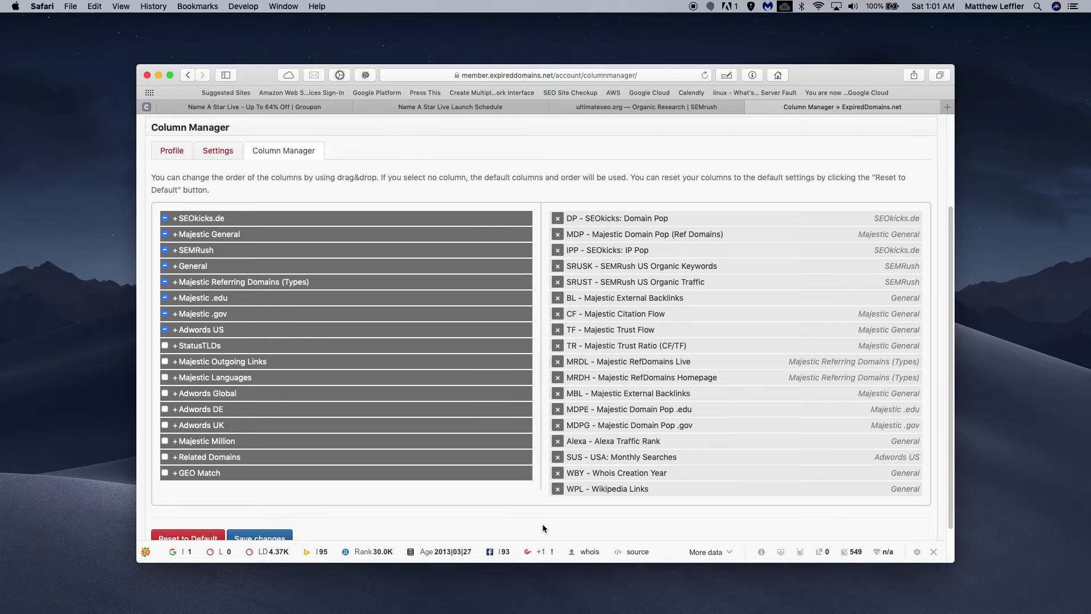
{"action": "scroll", "coordinate": [542, 524], "scroll_direction": "up", "scroll_amount": 6}
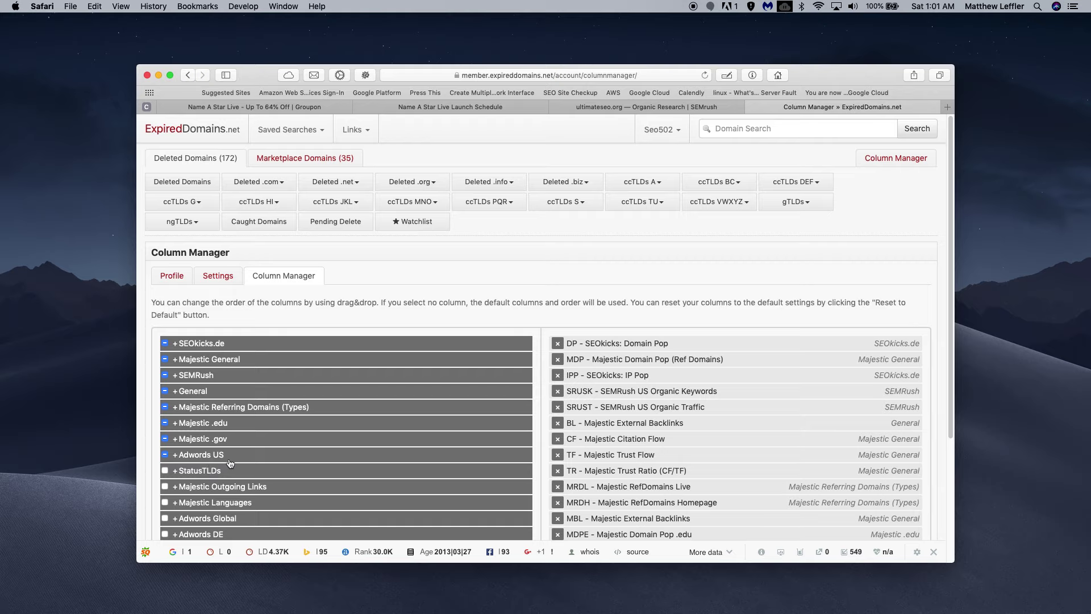
{"action": "scroll", "coordinate": [534, 406], "scroll_direction": "down", "scroll_amount": 1}
{"action": "scroll", "coordinate": [534, 401], "scroll_direction": "down", "scroll_amount": 5}
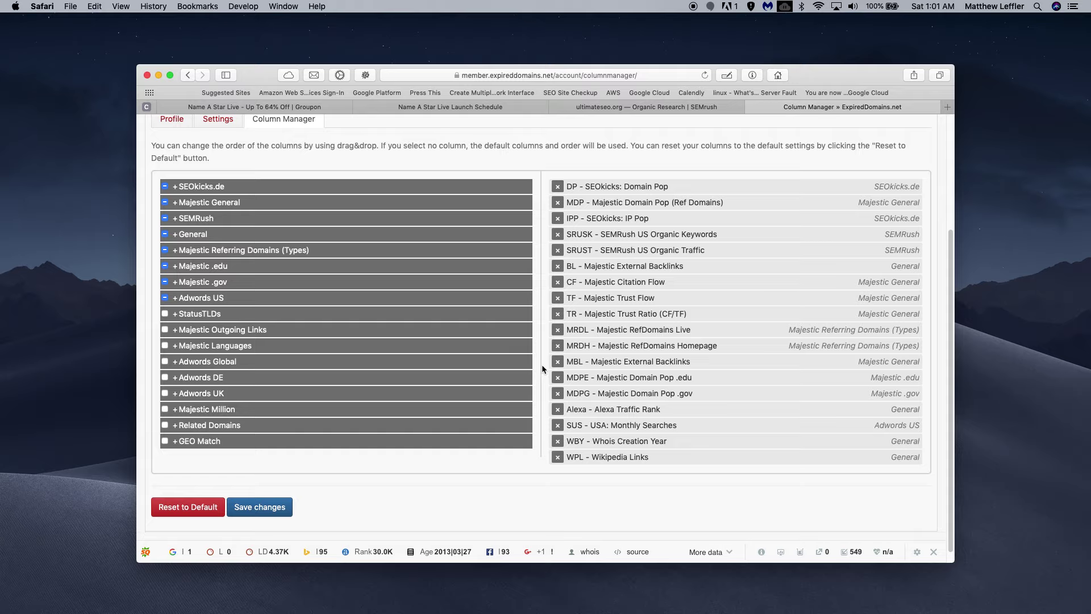
{"action": "scroll", "coordinate": [541, 368], "scroll_direction": "up", "scroll_amount": 1}
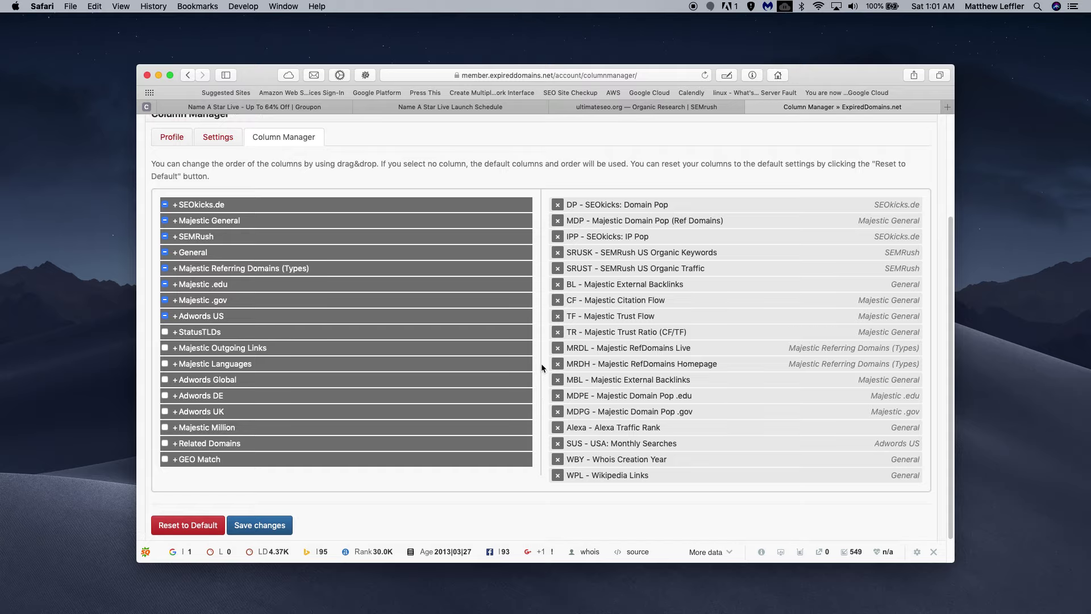
{"action": "left_click", "coordinate": [188, 75]}
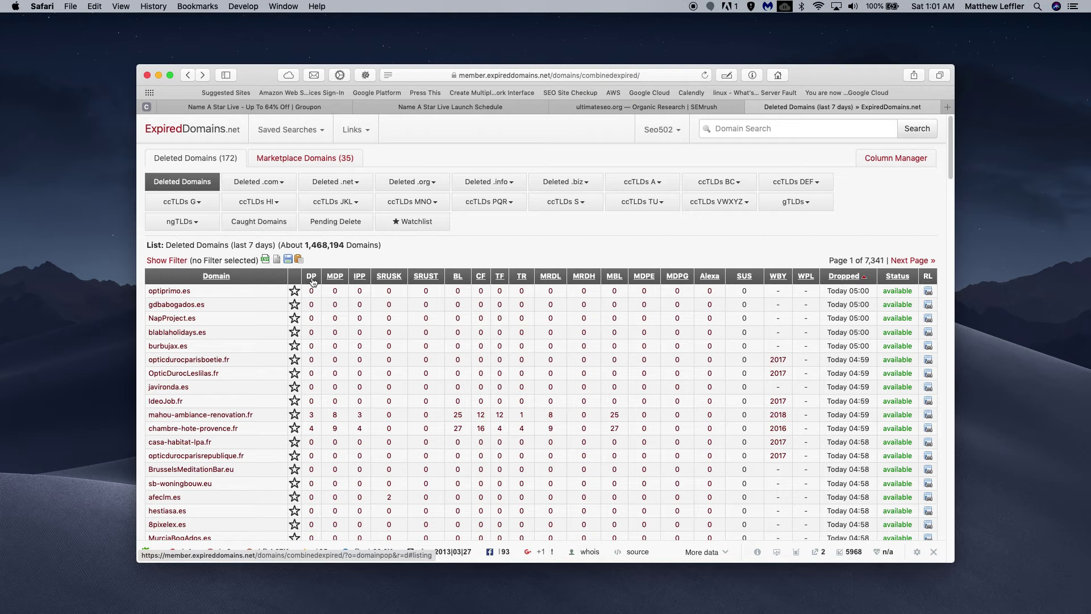
{"action": "mouse_move", "coordinate": [313, 282]}
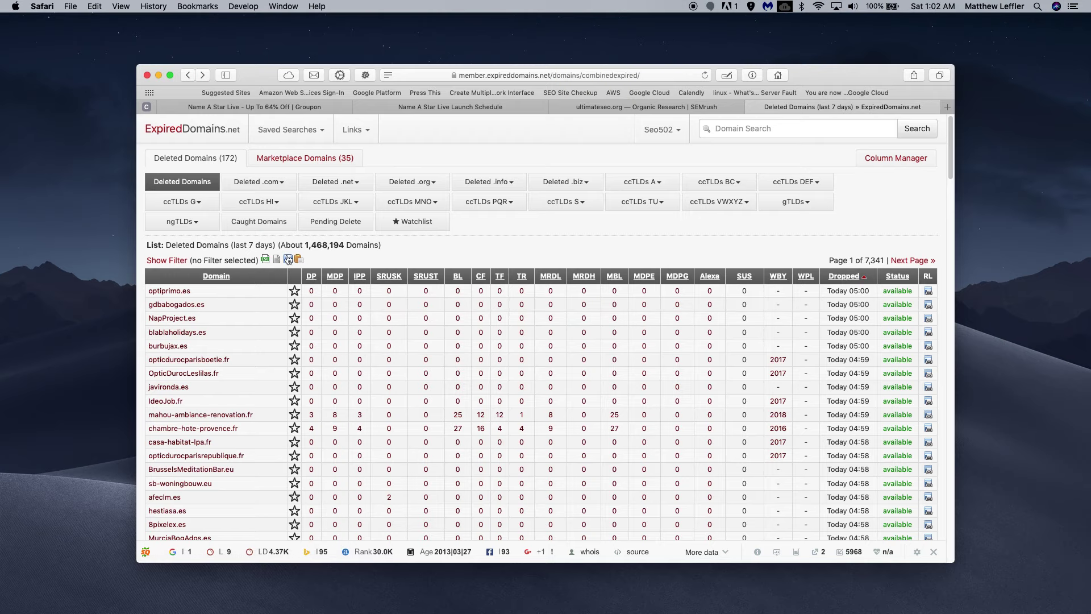
Show the filter options and whitelist domain names that contain "seo".
{"action": "left_click", "coordinate": [167, 260]}
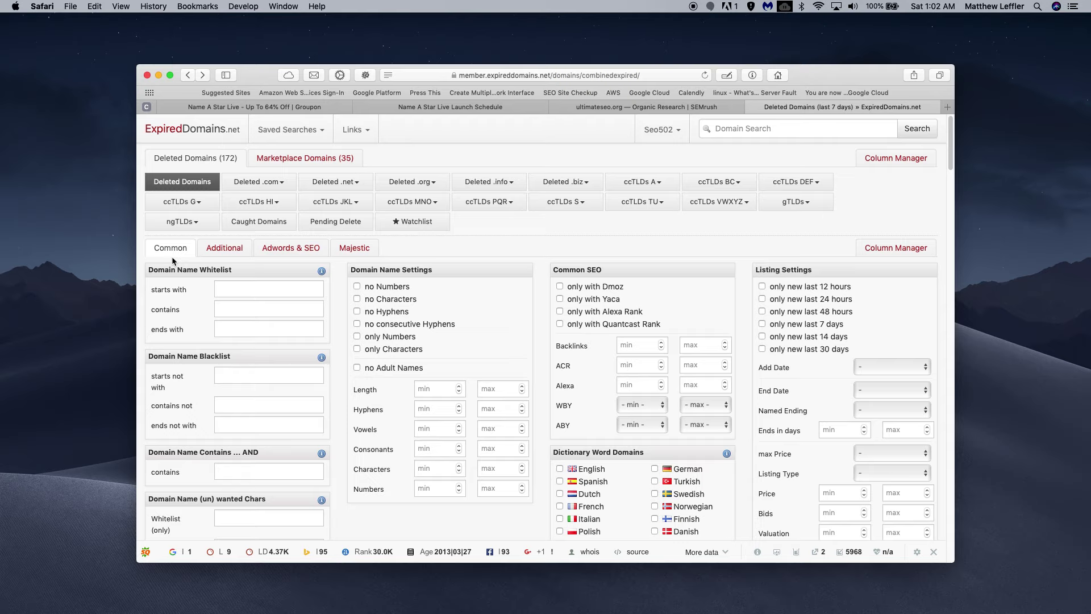
{"action": "left_click", "coordinate": [237, 310]}
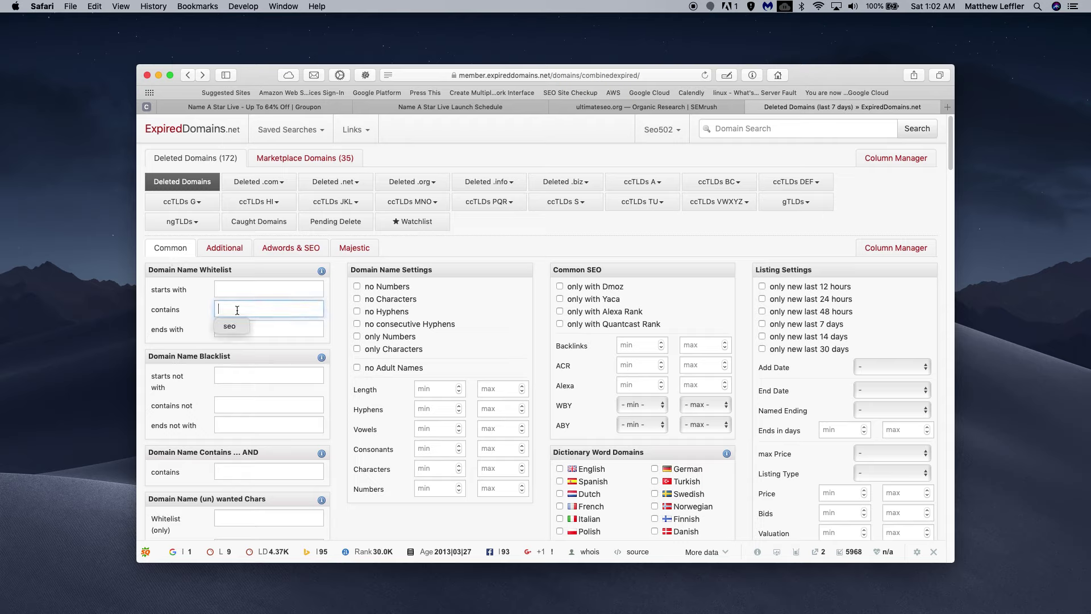
{"action": "type", "text": "seo"}
Limit the domain name length to a minimum of 1 and a maximum of 14.
{"action": "left_click", "coordinate": [429, 392]}
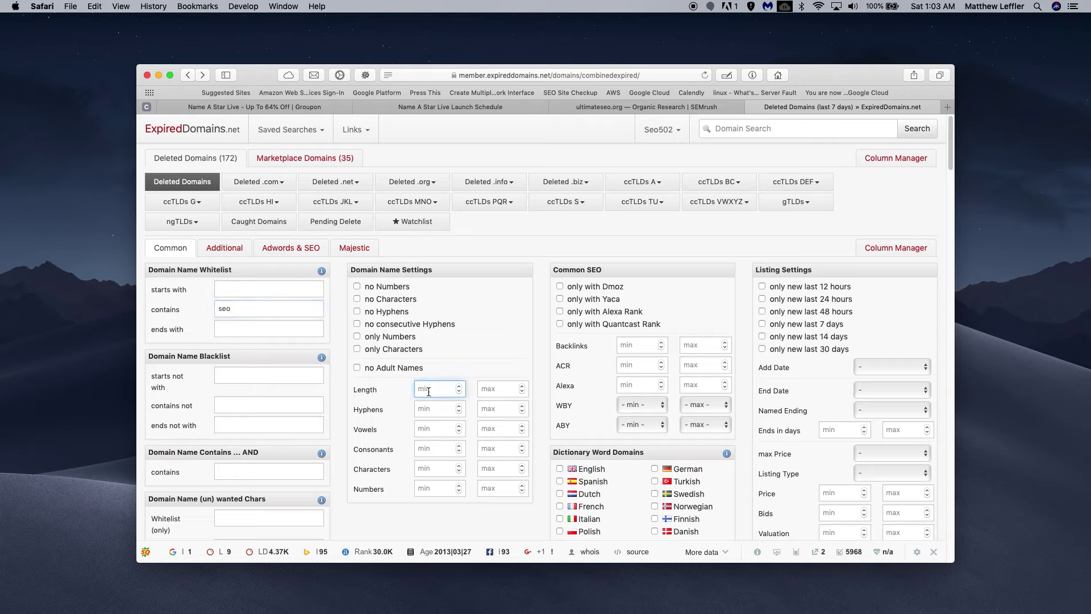
{"action": "type", "text": "1"}
{"action": "key", "text": "Tab"}
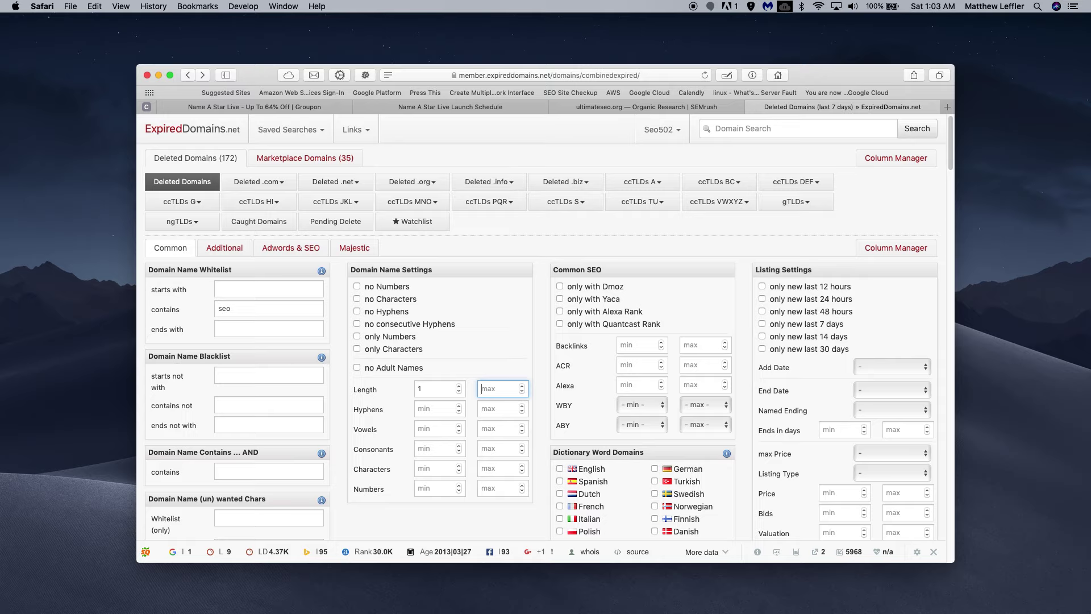
{"action": "type", "text": "14"}
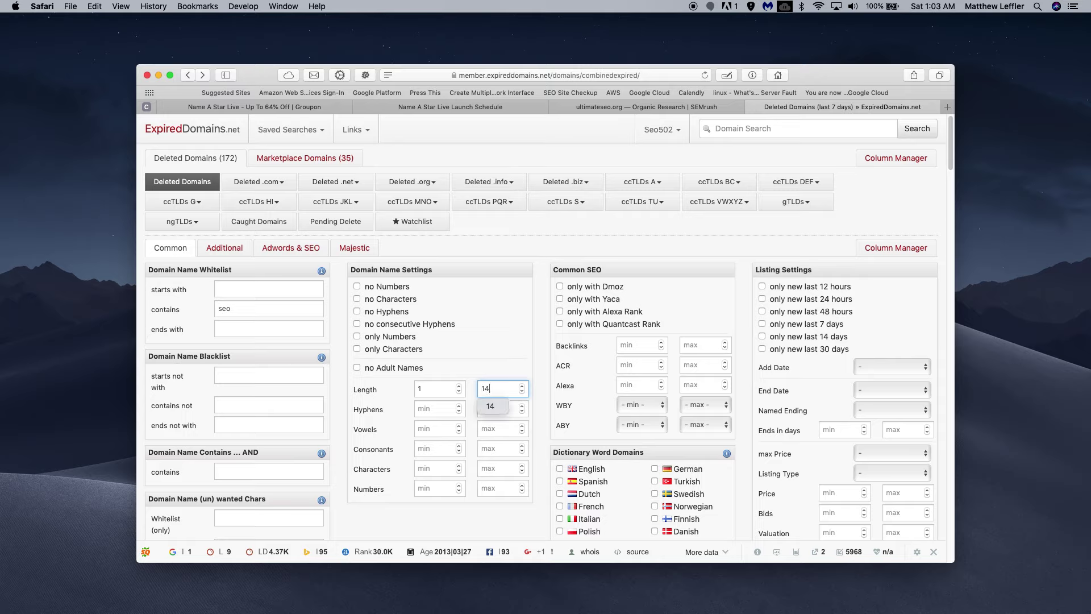
{"action": "left_click", "coordinate": [458, 367]}
Restrict the hyphens in the domain name to between 0 and 1.
{"action": "scroll", "coordinate": [471, 366], "scroll_direction": "down", "scroll_amount": 2}
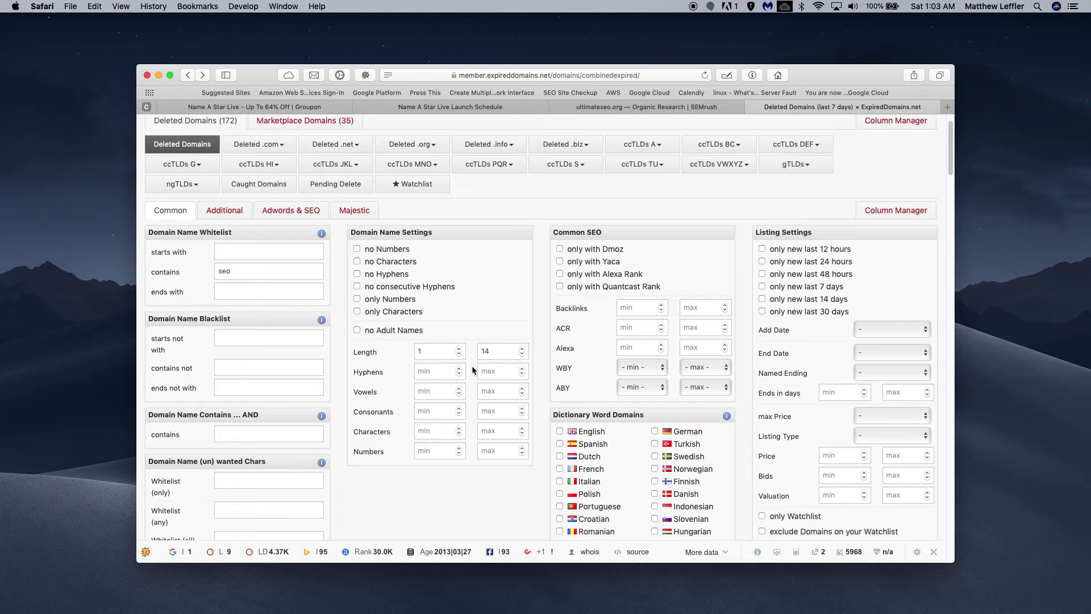
{"action": "left_click", "coordinate": [433, 373]}
{"action": "type", "text": "1"}
{"action": "key", "text": "BackSpace"}
{"action": "type", "text": "0"}
{"action": "key", "text": "Tab"}
{"action": "type", "text": "1"}
{"action": "left_click", "coordinate": [542, 374]}
{"action": "scroll", "coordinate": [543, 375], "scroll_direction": "down", "scroll_amount": 1}
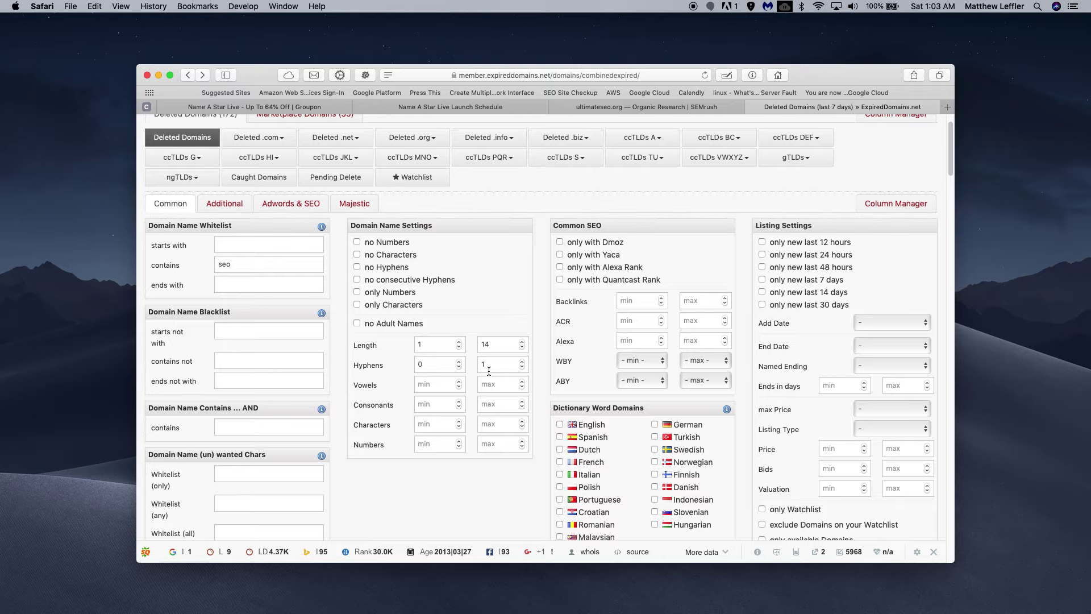
Restrict the numbers in the domain name to between 0 and 4.
{"action": "scroll", "coordinate": [482, 370], "scroll_direction": "down", "scroll_amount": 2}
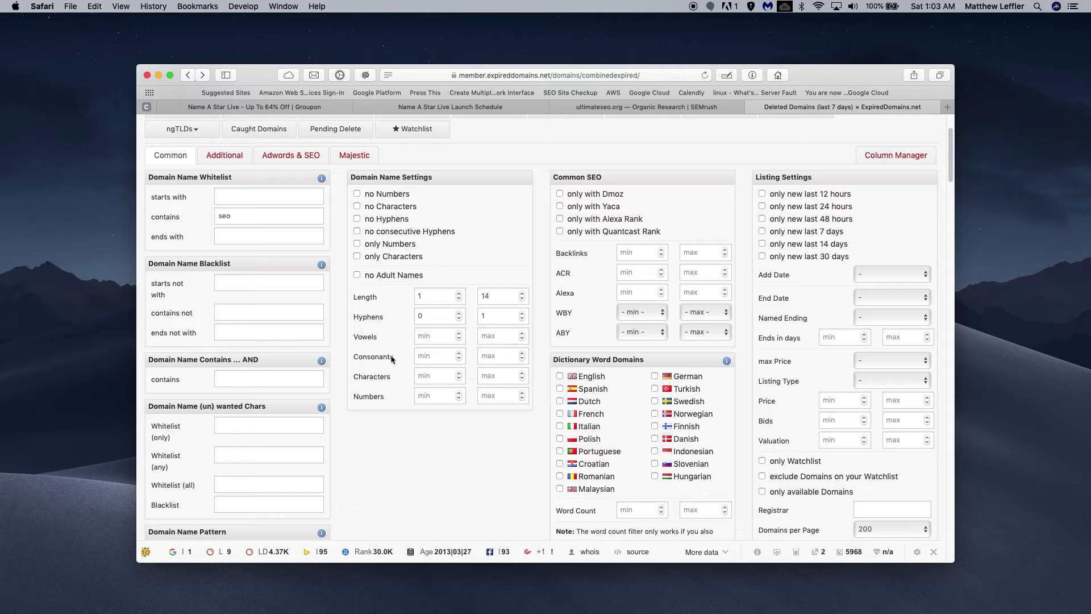
{"action": "left_click", "coordinate": [442, 397]}
{"action": "type", "text": "0"}
{"action": "key", "text": "Tab"}
{"action": "type", "text": "4"}
{"action": "left_click", "coordinate": [461, 433]}
Require at least 10 backlinks in the common SEO filter, leaving the maximum empty.
{"action": "left_click", "coordinate": [635, 251]}
{"action": "type", "text": "1"}
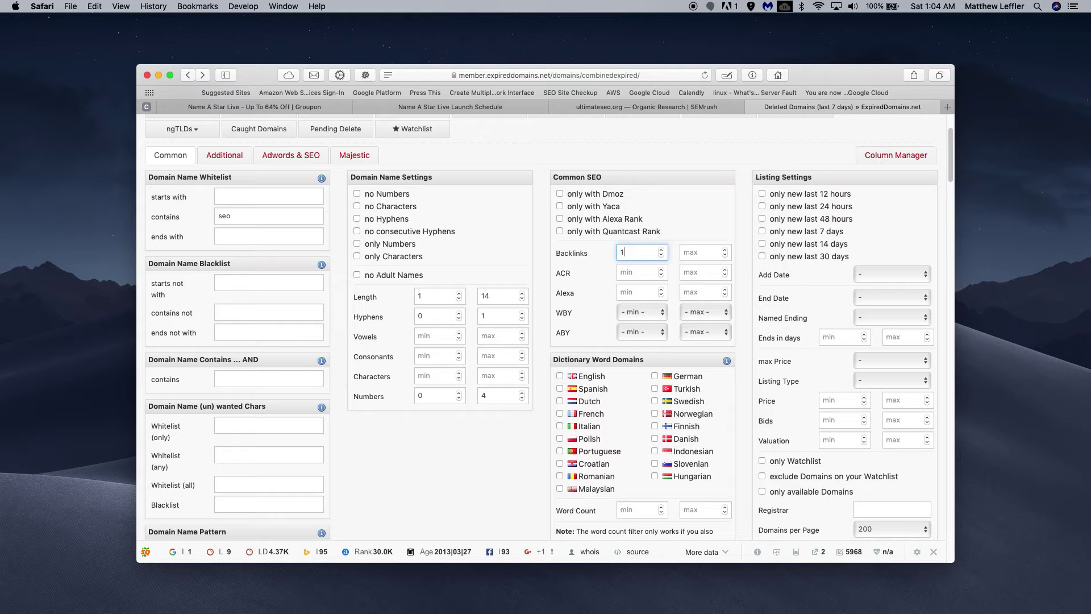
{"action": "type", "text": "0"}
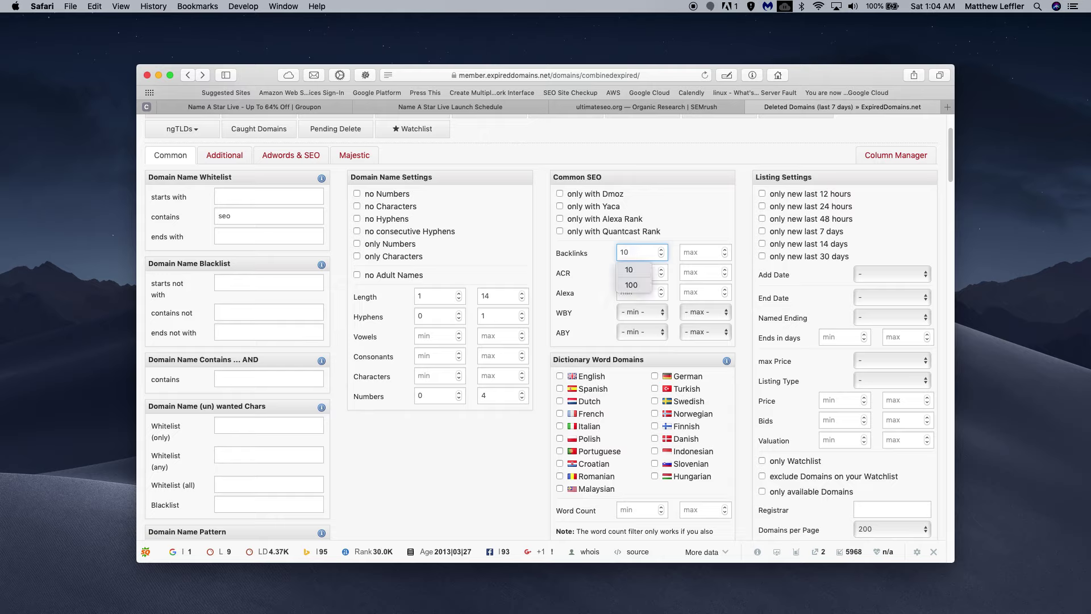
{"action": "key", "text": "Tab"}
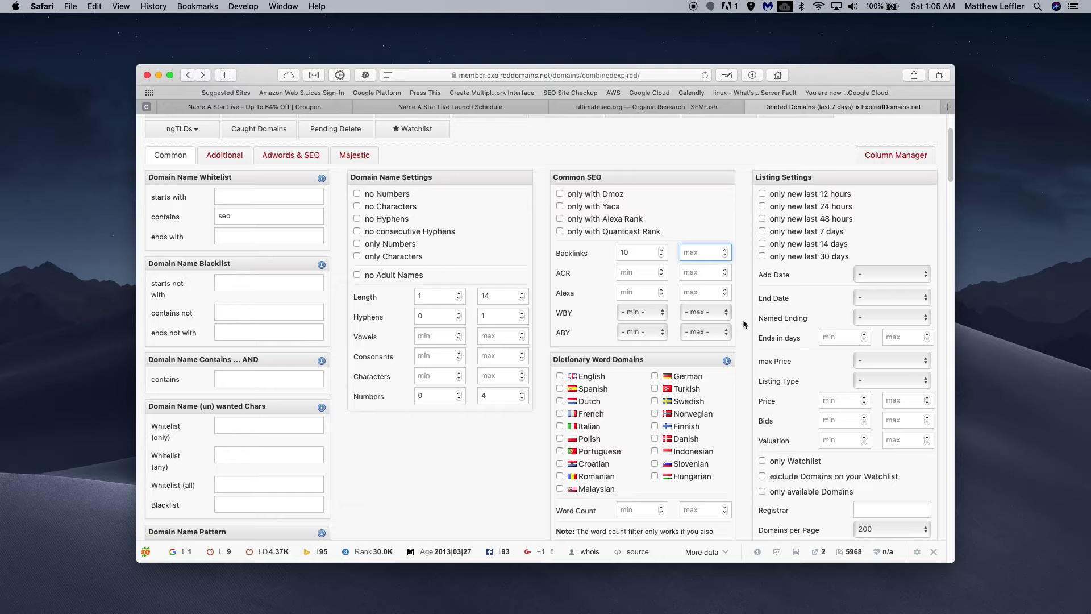
{"action": "scroll", "coordinate": [742, 324], "scroll_direction": "down", "scroll_amount": 1}
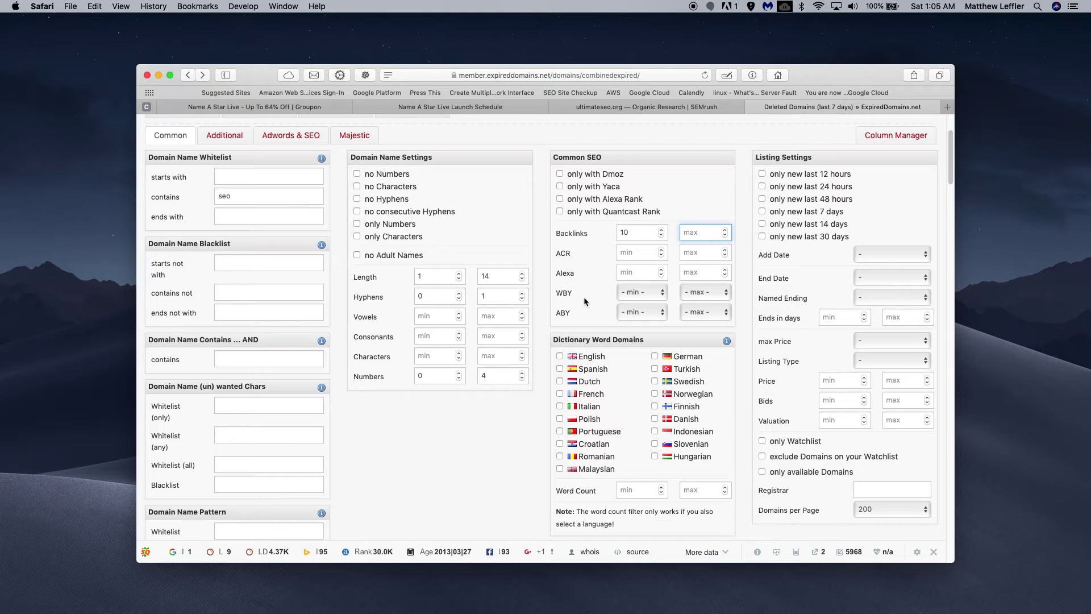
{"action": "scroll", "coordinate": [606, 313], "scroll_direction": "down", "scroll_amount": 5}
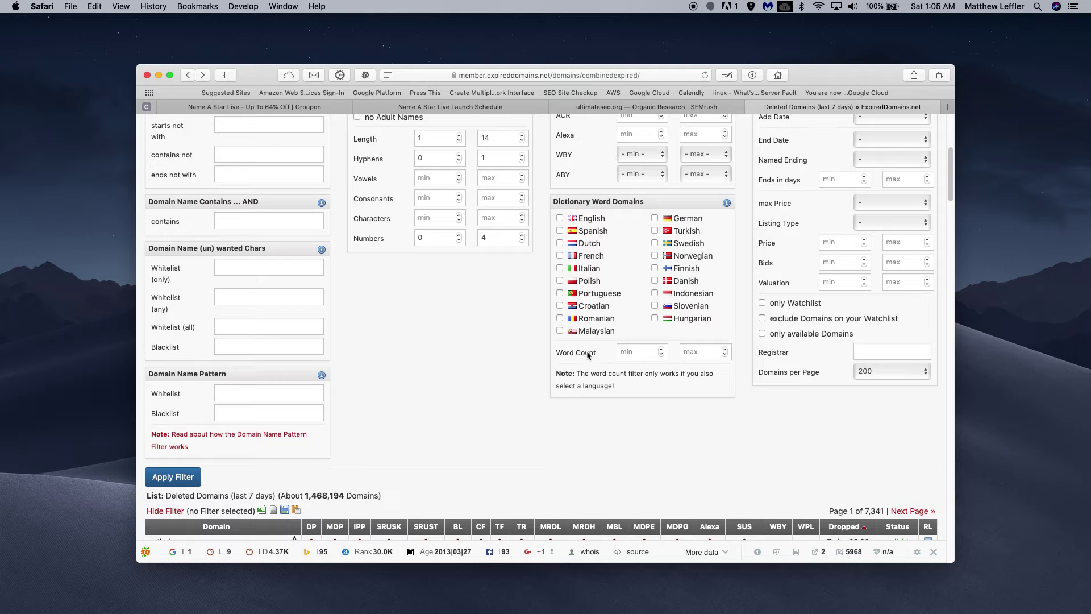
{"action": "left_click", "coordinate": [635, 351]}
{"action": "type", "text": "1"}
{"action": "key", "text": "Tab"}
{"action": "type", "text": "2"}
{"action": "key", "text": "BackSpace"}
{"action": "left_click", "coordinate": [631, 352]}
{"action": "key", "text": "BackSpace"}
{"action": "left_click", "coordinate": [747, 456]}
Keep 200 domains per page and limit the listing to only available domains that are new in the last 7 days.
{"action": "scroll", "coordinate": [750, 456], "scroll_direction": "up", "scroll_amount": 3}
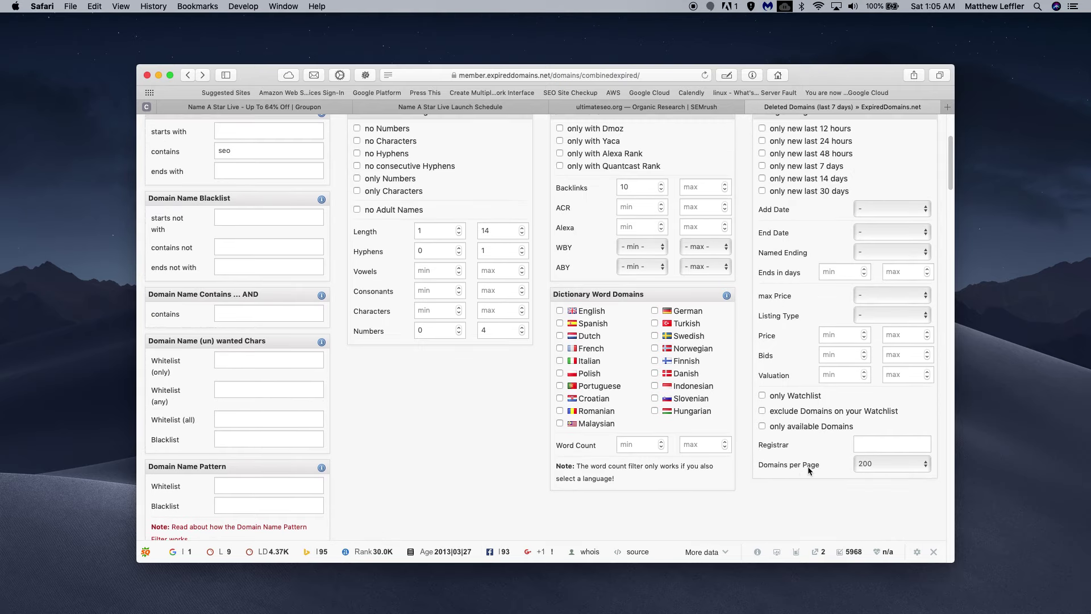
{"action": "left_click", "coordinate": [890, 467]}
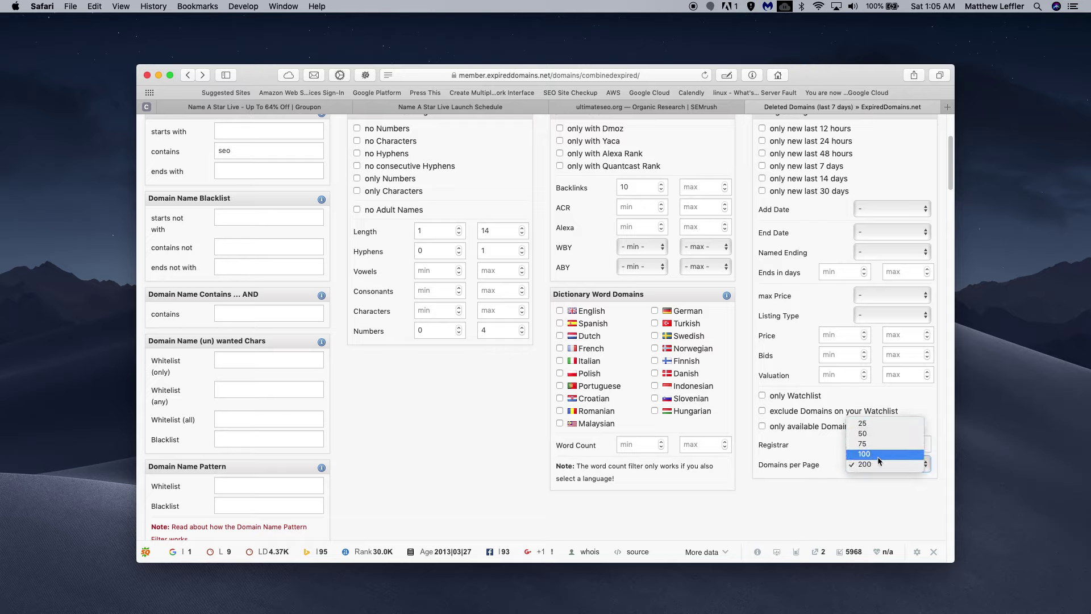
{"action": "left_click", "coordinate": [877, 463]}
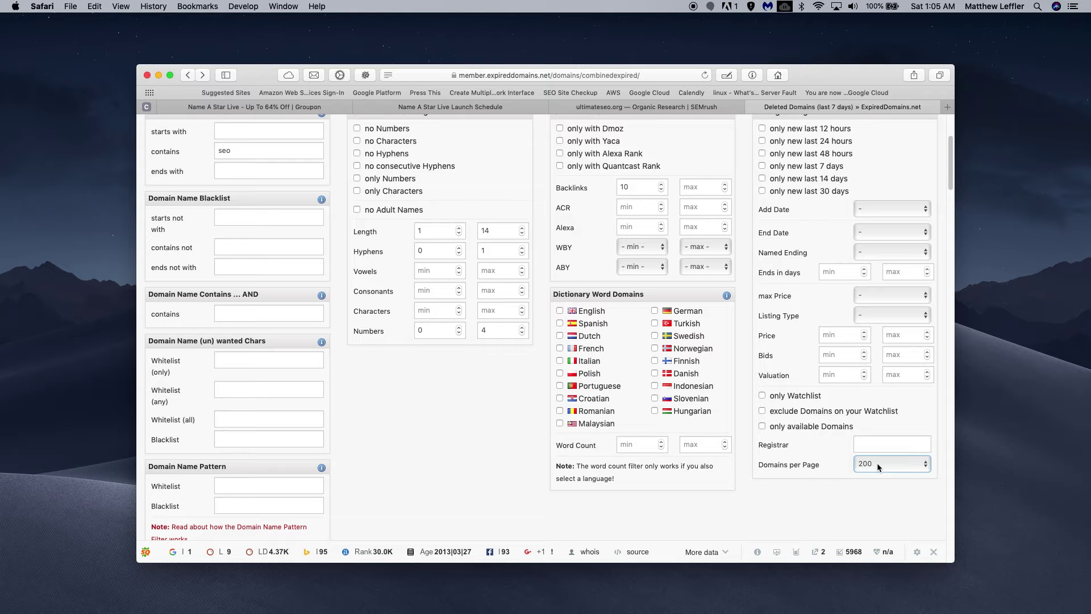
{"action": "left_click", "coordinate": [761, 426]}
{"action": "scroll", "coordinate": [755, 431], "scroll_direction": "up", "scroll_amount": 2}
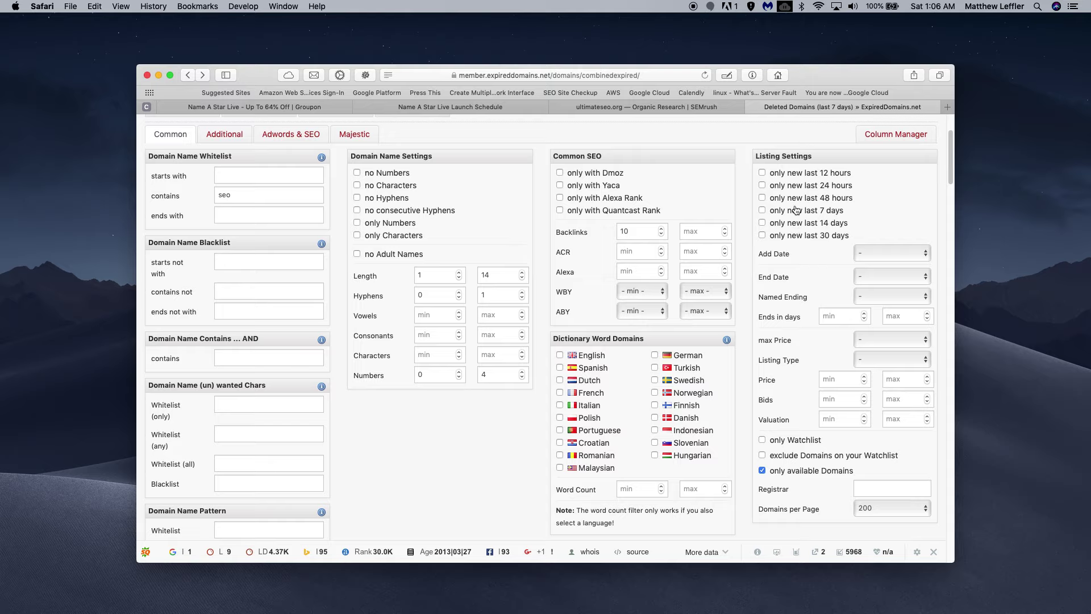
{"action": "left_click", "coordinate": [762, 211]}
In the additional filters, select the original gTLDs com, biz, net, info, cat, mobi, travel, org, aero, eu, pro and xxx.
{"action": "scroll", "coordinate": [515, 318], "scroll_direction": "up", "scroll_amount": 2}
{"action": "scroll", "coordinate": [515, 294], "scroll_direction": "up", "scroll_amount": 3}
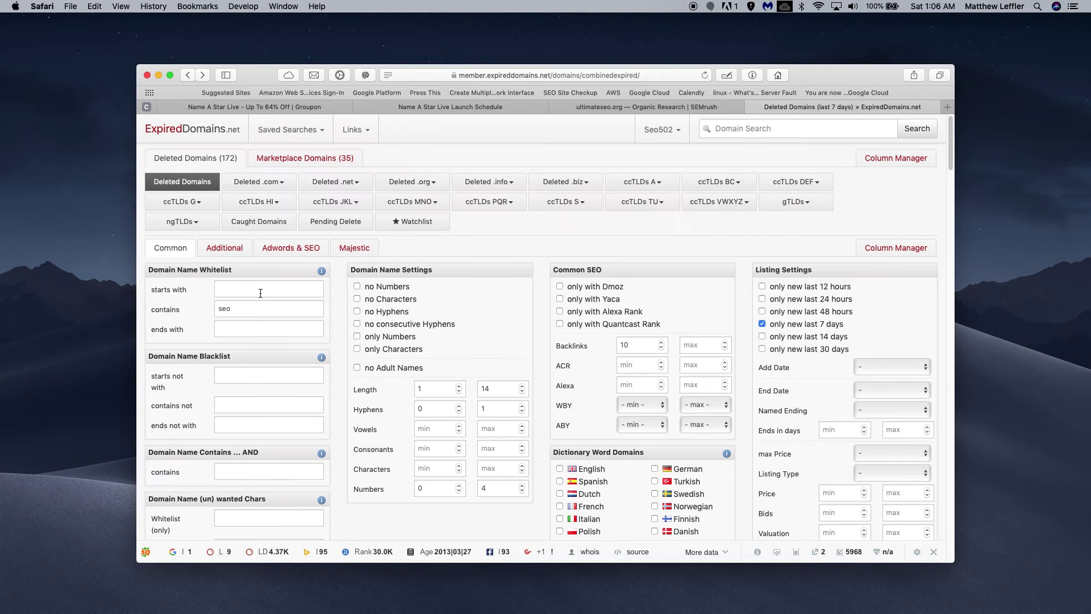
{"action": "left_click", "coordinate": [224, 247]}
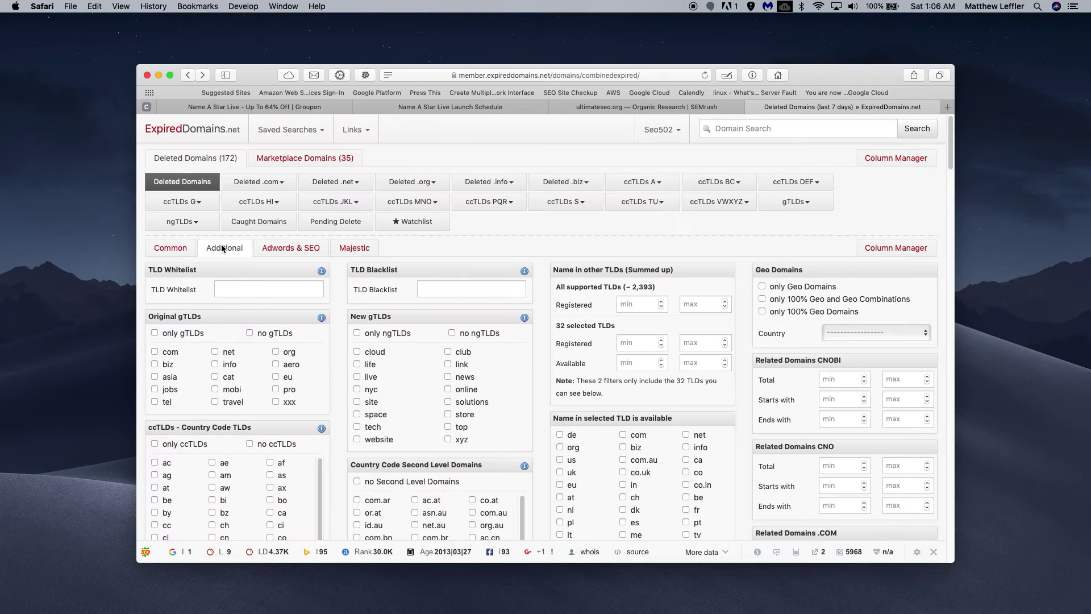
{"action": "scroll", "coordinate": [333, 416], "scroll_direction": "down", "scroll_amount": 3}
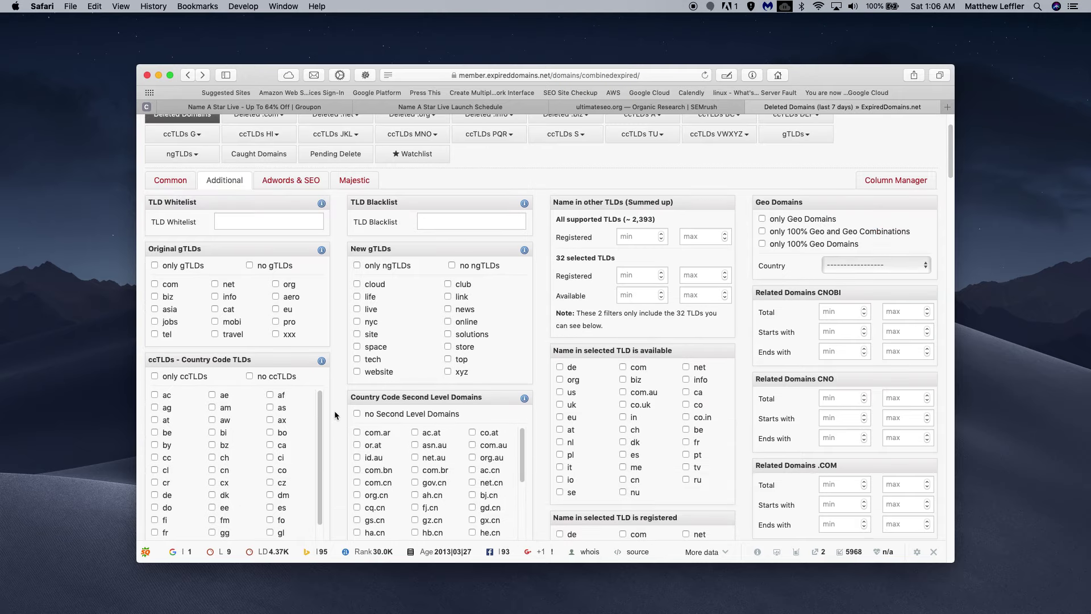
{"action": "scroll", "coordinate": [337, 412], "scroll_direction": "down", "scroll_amount": 2}
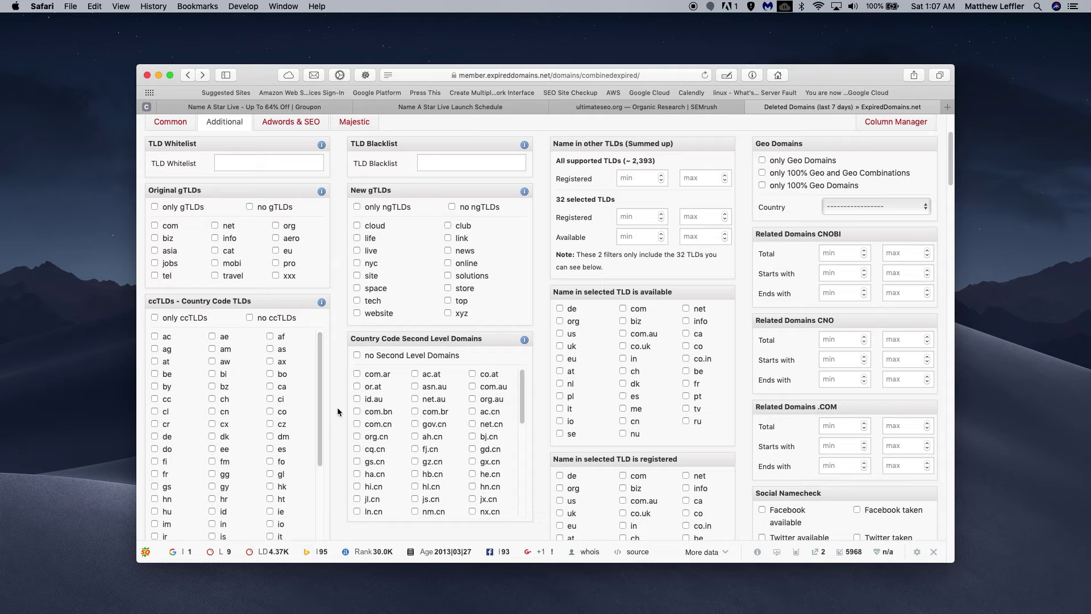
{"action": "left_click", "coordinate": [154, 225]}
{"action": "left_click", "coordinate": [215, 275]}
{"action": "left_click", "coordinate": [215, 263]}
{"action": "left_click", "coordinate": [215, 250]}
{"action": "left_click", "coordinate": [215, 238]}
{"action": "left_click", "coordinate": [215, 226]}
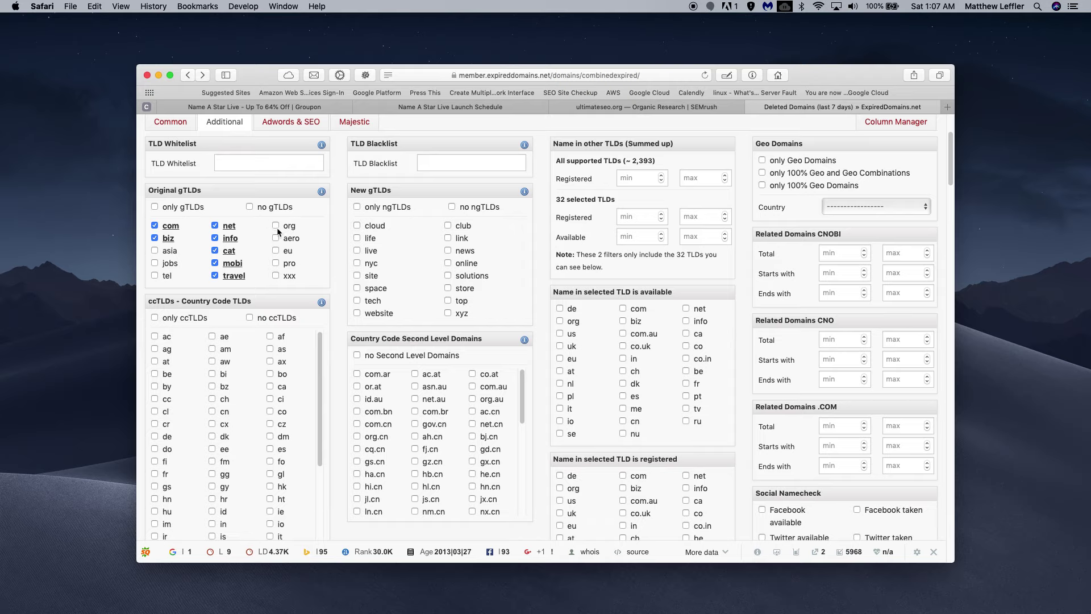
{"action": "left_click", "coordinate": [276, 226]}
{"action": "left_click", "coordinate": [276, 250]}
{"action": "left_click", "coordinate": [276, 262]}
{"action": "left_click", "coordinate": [276, 276]}
Select every listed new gTLD individually, from cloud through website and from club through xyz.
{"action": "left_click", "coordinate": [357, 225]}
{"action": "left_click", "coordinate": [357, 238]}
{"action": "left_click", "coordinate": [357, 251]}
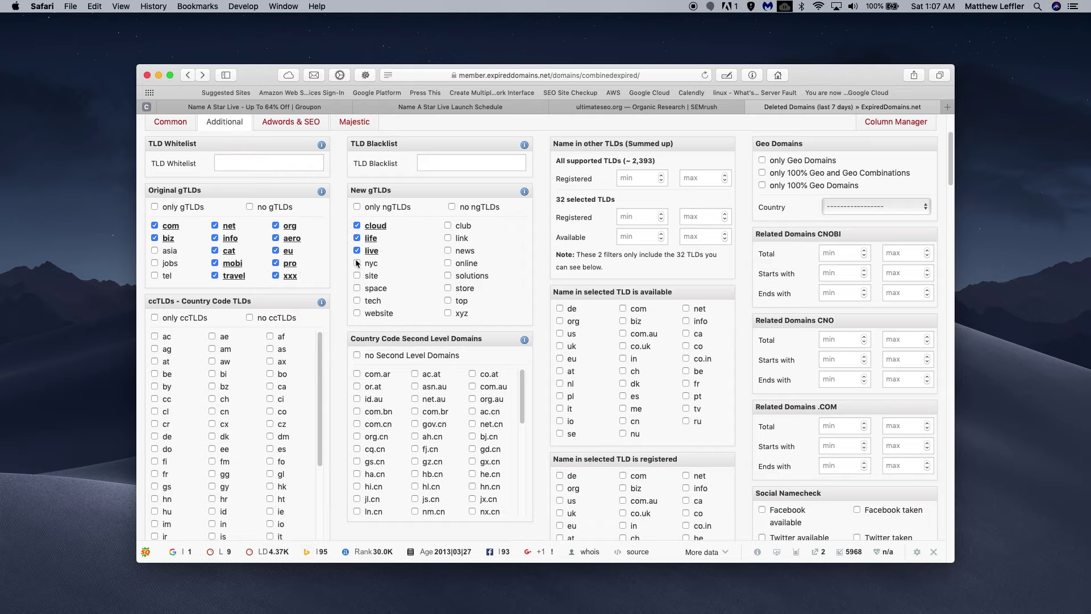
{"action": "left_click", "coordinate": [357, 263]}
{"action": "left_click", "coordinate": [357, 275]}
{"action": "left_click", "coordinate": [357, 289]}
{"action": "left_click", "coordinate": [357, 301]}
{"action": "left_click", "coordinate": [357, 313]}
{"action": "left_click", "coordinate": [461, 313]}
{"action": "left_click", "coordinate": [462, 300]}
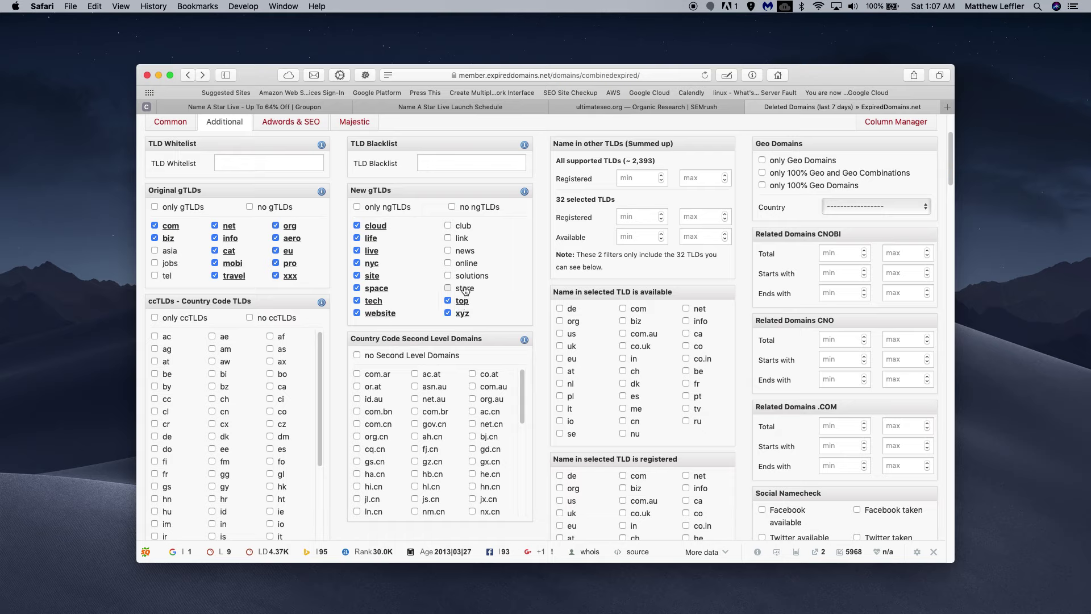
{"action": "left_click", "coordinate": [463, 288]}
{"action": "left_click", "coordinate": [464, 276]}
{"action": "left_click", "coordinate": [463, 263]}
{"action": "left_click", "coordinate": [463, 251]}
{"action": "left_click", "coordinate": [462, 238]}
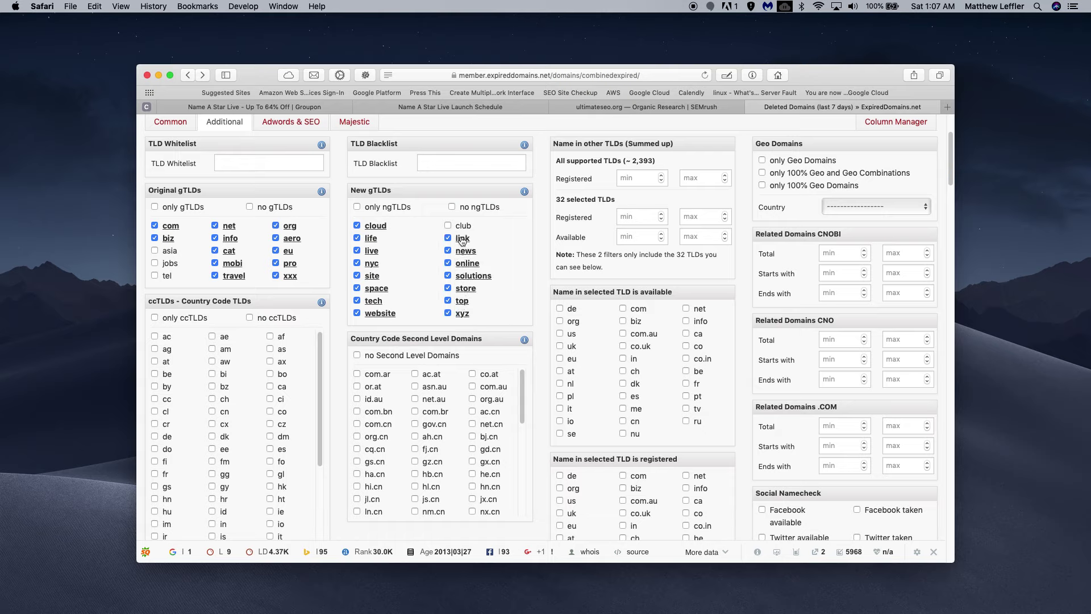
{"action": "left_click", "coordinate": [463, 226]}
Set the minimum SEOkicks Domain Pop to 10 in the Adwords and SEO filters, and apply the filter.
{"action": "scroll", "coordinate": [418, 299], "scroll_direction": "down", "scroll_amount": 1}
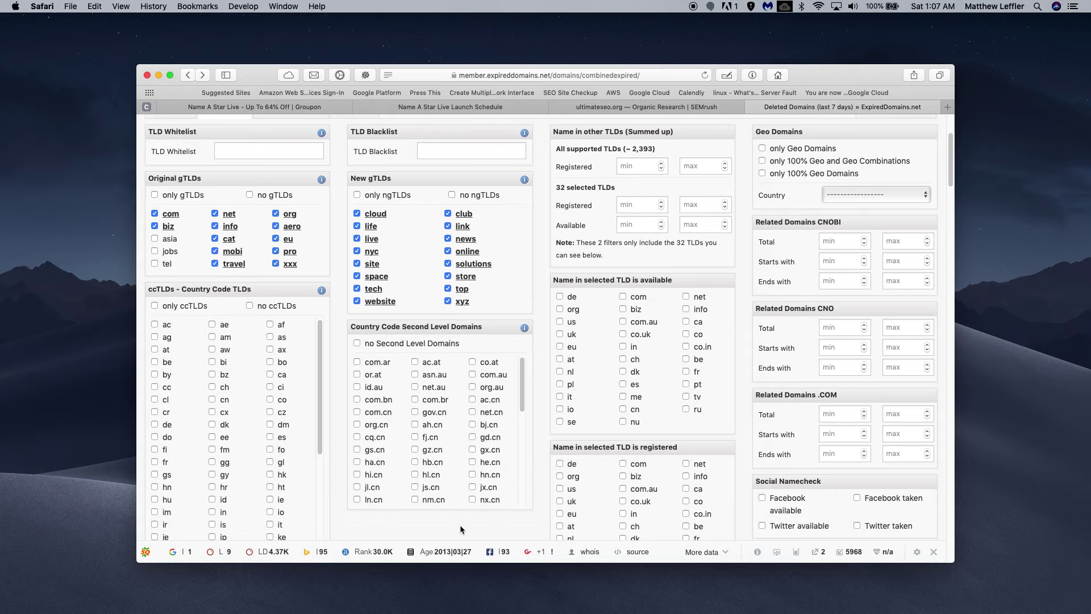
{"action": "scroll", "coordinate": [459, 524], "scroll_direction": "down", "scroll_amount": 5}
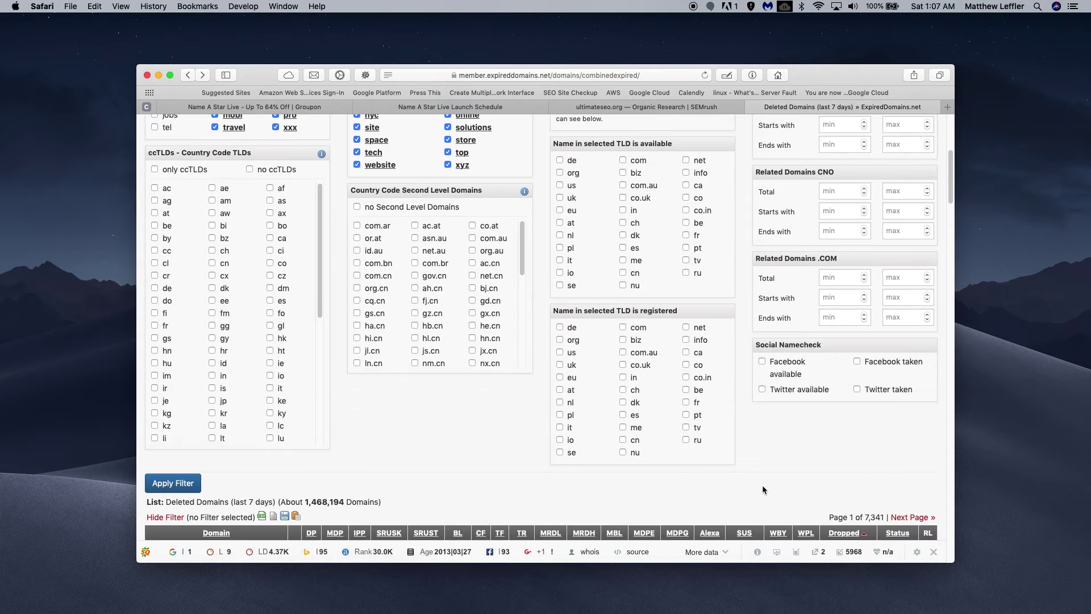
{"action": "scroll", "coordinate": [762, 485], "scroll_direction": "up", "scroll_amount": 7}
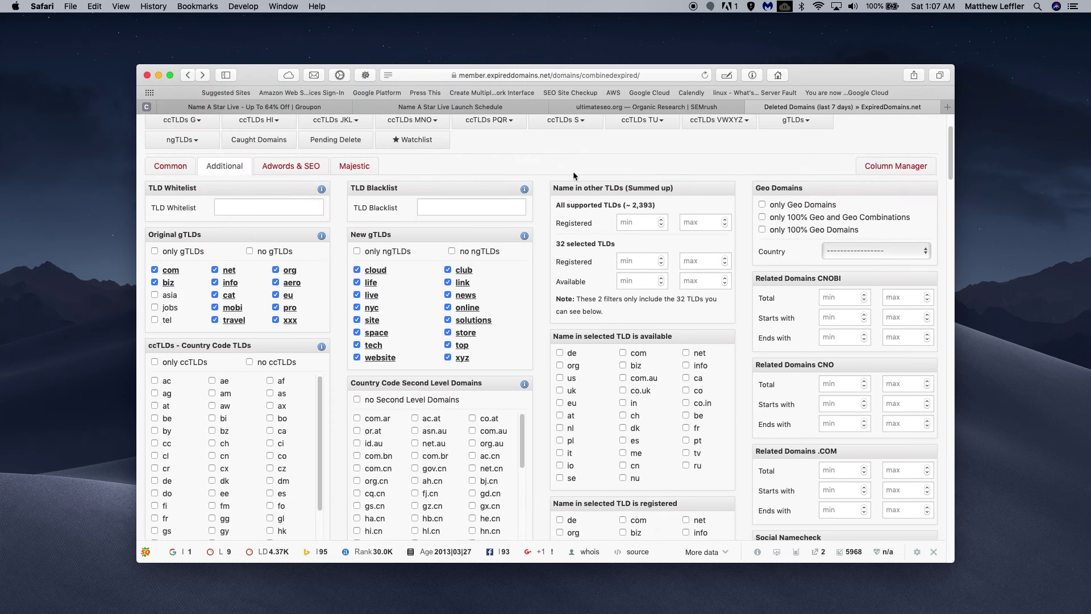
{"action": "left_click", "coordinate": [291, 168]}
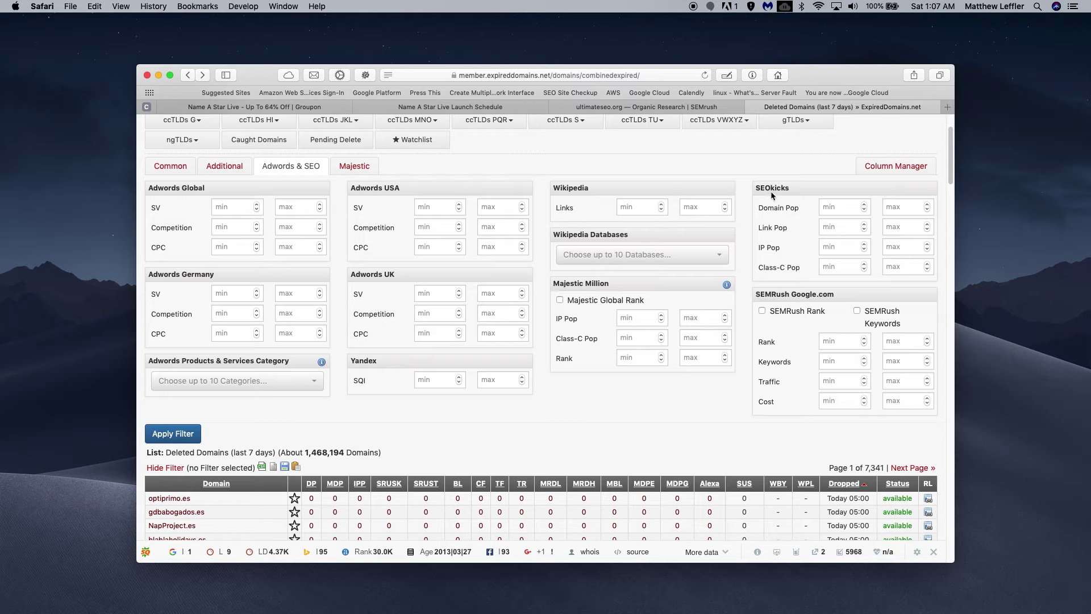
{"action": "left_click", "coordinate": [840, 211]}
{"action": "type", "text": "10"}
{"action": "key", "text": "Tab"}
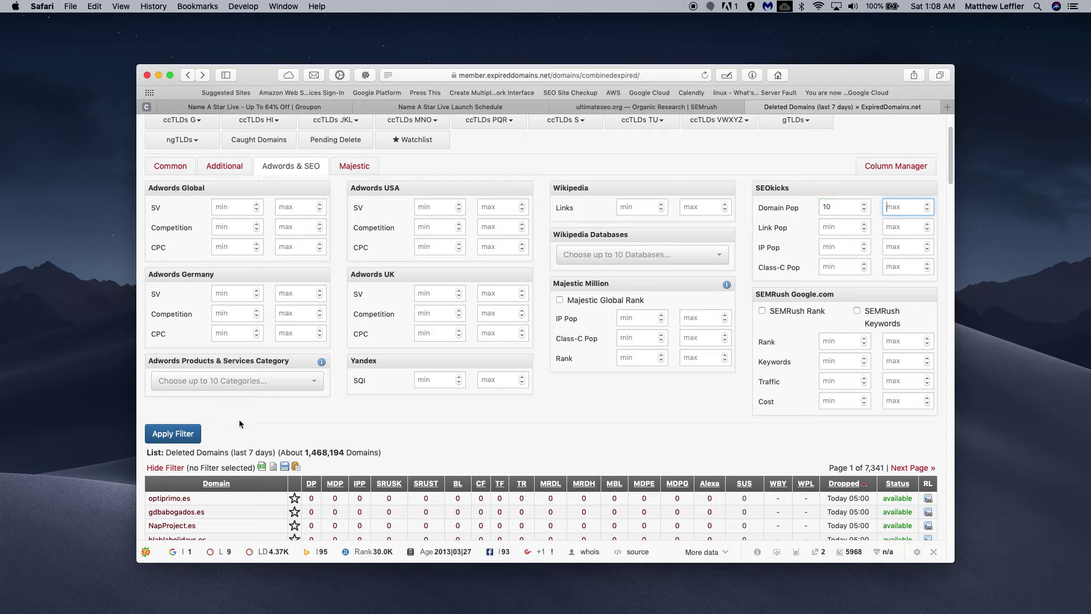
{"action": "left_click", "coordinate": [193, 433]}
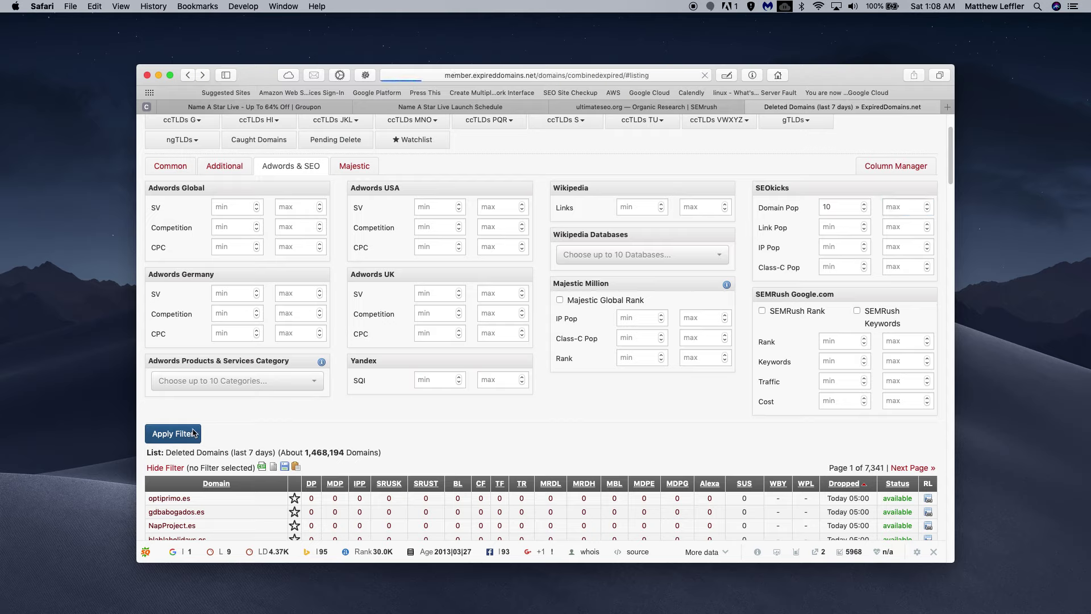